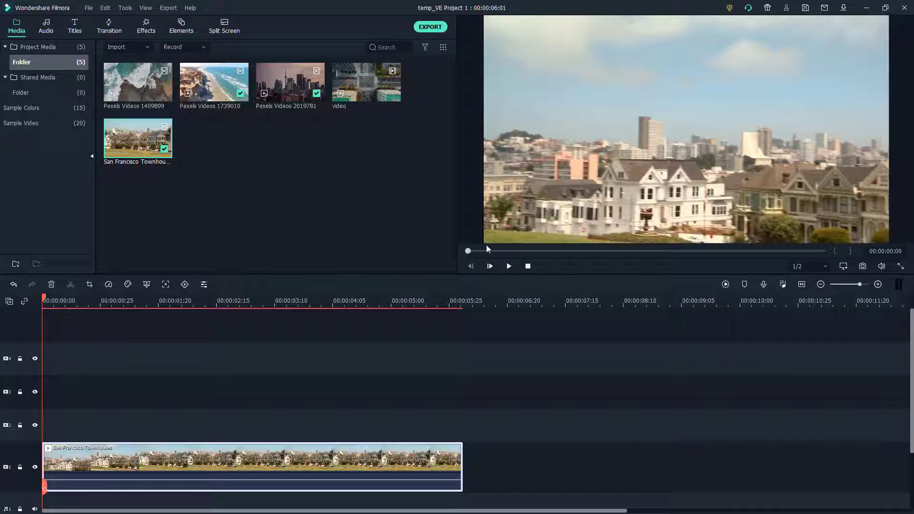
Step: Play back the San Francisco Townhouses clip, then enable Motion Tracking and track the boxed house gable from the clip's start
{"action": "left_click", "coordinate": [510, 266]}
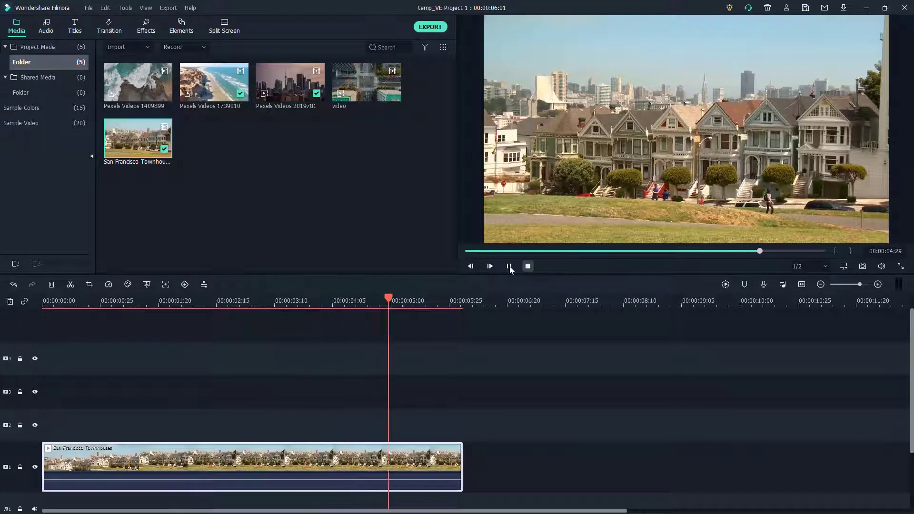
{"action": "key", "text": "ctrl+/"}
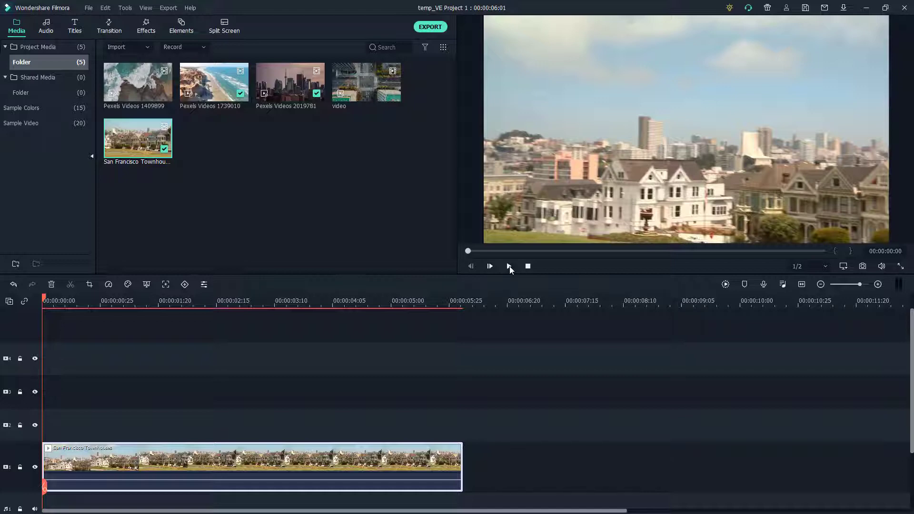
{"action": "key", "text": "alt+e"}
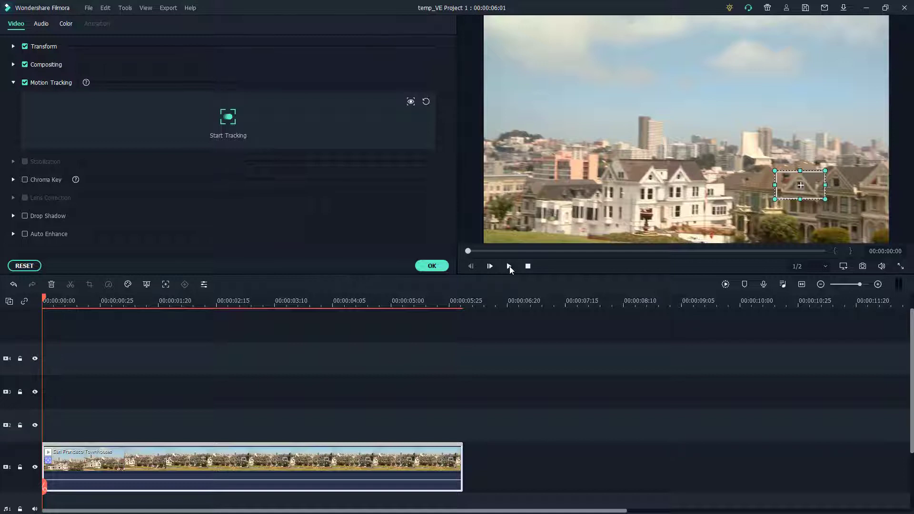
{"action": "left_click", "coordinate": [510, 270]}
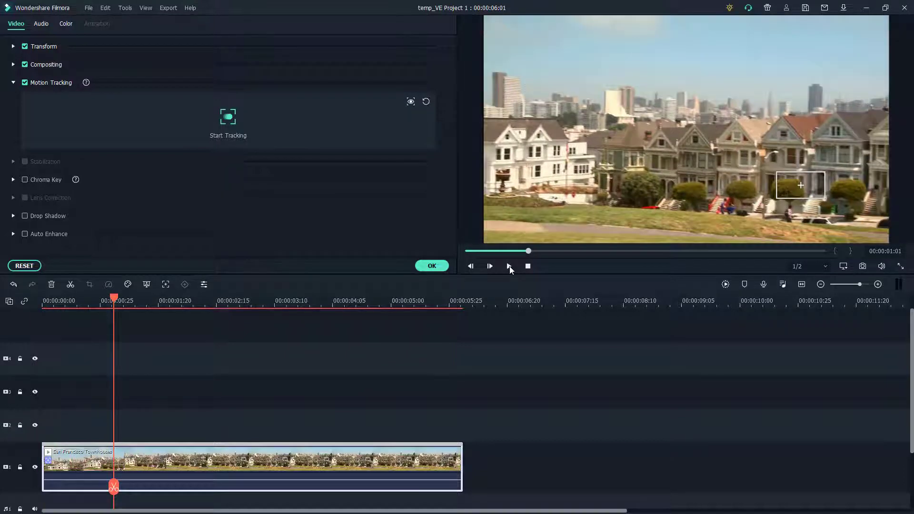
{"action": "key", "text": "Home"}
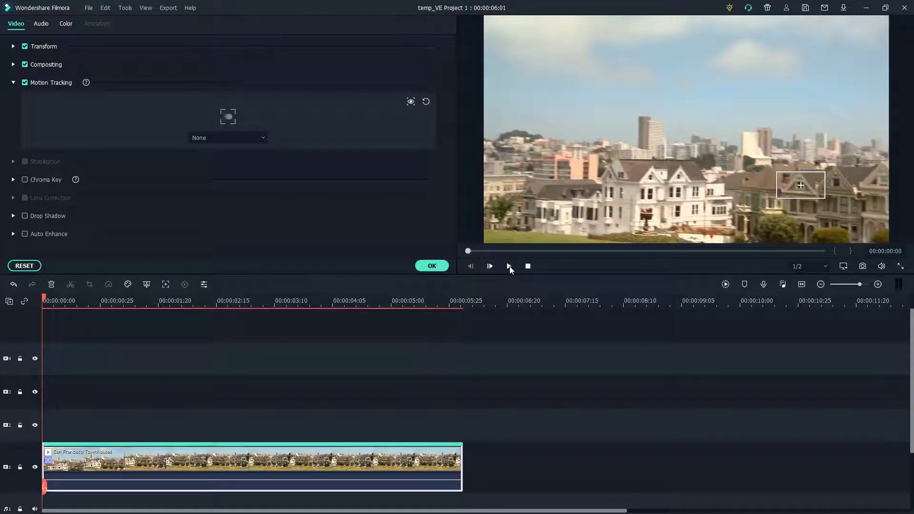
{"action": "left_click", "coordinate": [510, 268]}
{"action": "key", "text": "Return"}
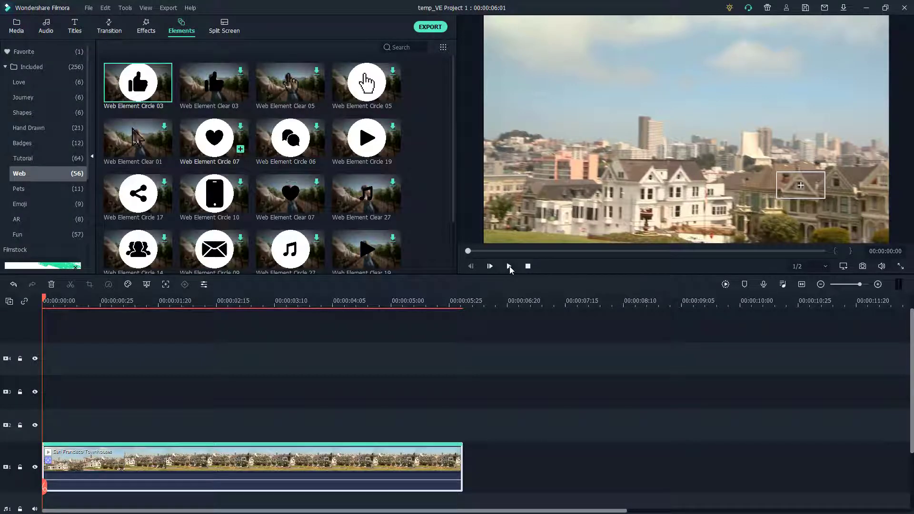
Step: Browse the included element categories, including Love, Shapes and Web, for an overlay to attach to the tracked clip
{"action": "scroll", "coordinate": [214, 143], "scroll_direction": "down", "scroll_amount": 5}
{"action": "scroll", "coordinate": [214, 143], "scroll_direction": "up", "scroll_amount": 5}
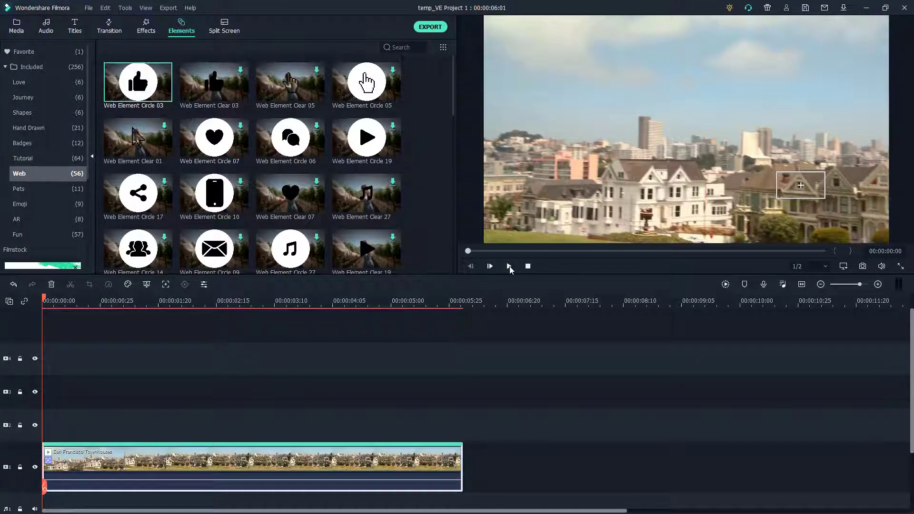
{"action": "key", "text": "Up"}
{"action": "key", "text": "Up"}
{"action": "key", "text": "Up"}
{"action": "key", "text": "Up"}
{"action": "key", "text": "Up"}
{"action": "key", "text": "Up"}
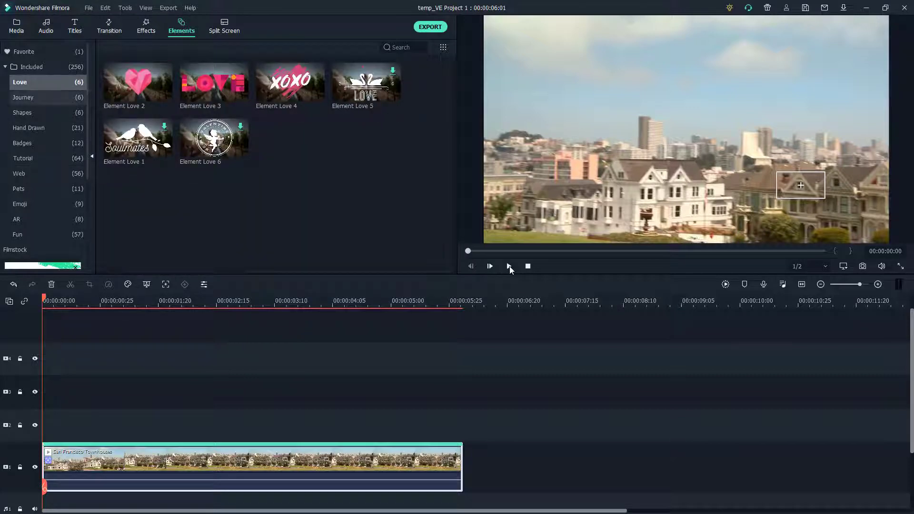
{"action": "key", "text": "Down"}
{"action": "key", "text": "Down"}
{"action": "key", "text": "Down"}
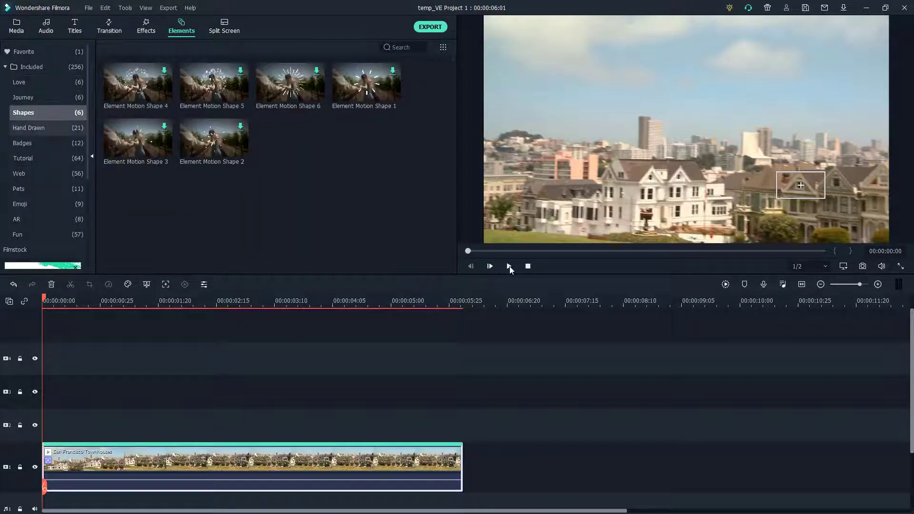
{"action": "key", "text": "Down"}
{"action": "key", "text": "Down"}
{"action": "key", "text": "Down"}
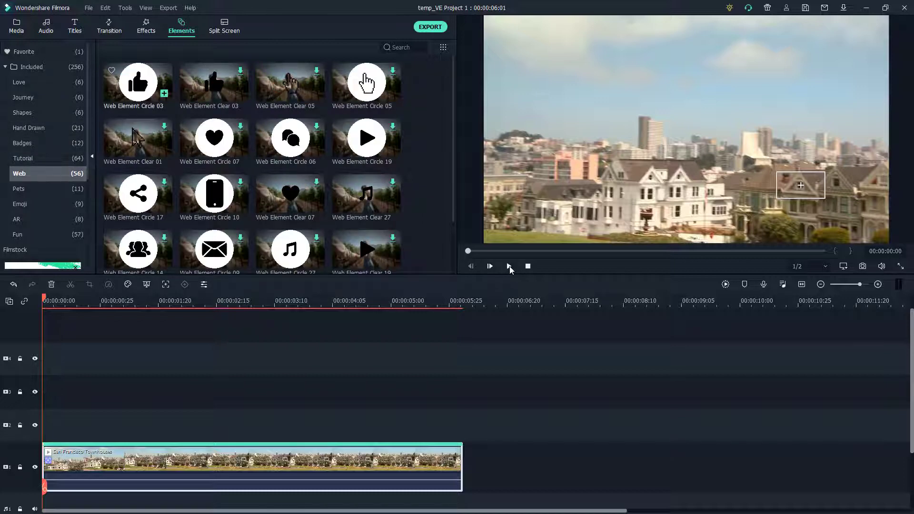
Step: Place Web Element Circle 03 above the clip at the timeline start and link it to the clip's motion tracking
{"action": "left_click", "coordinate": [137, 85]}
{"action": "key", "text": "alt+a"}
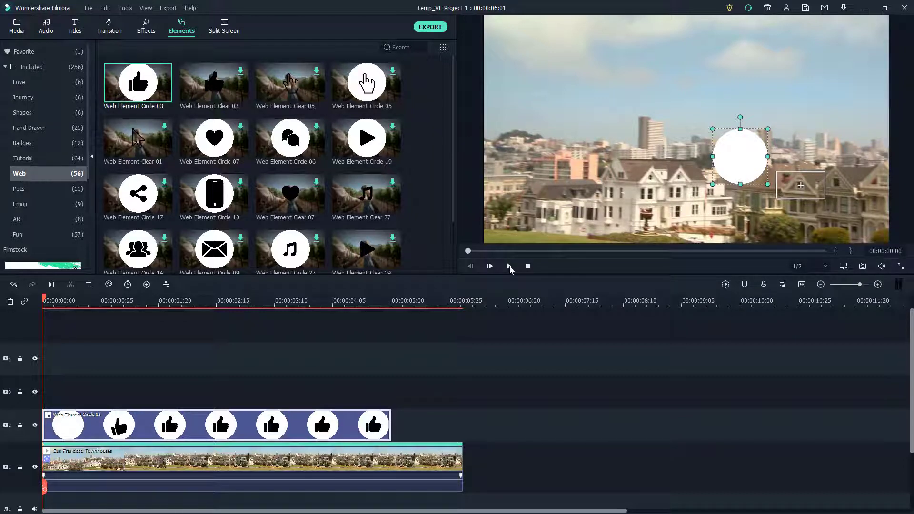
{"action": "key", "text": "alt+x"}
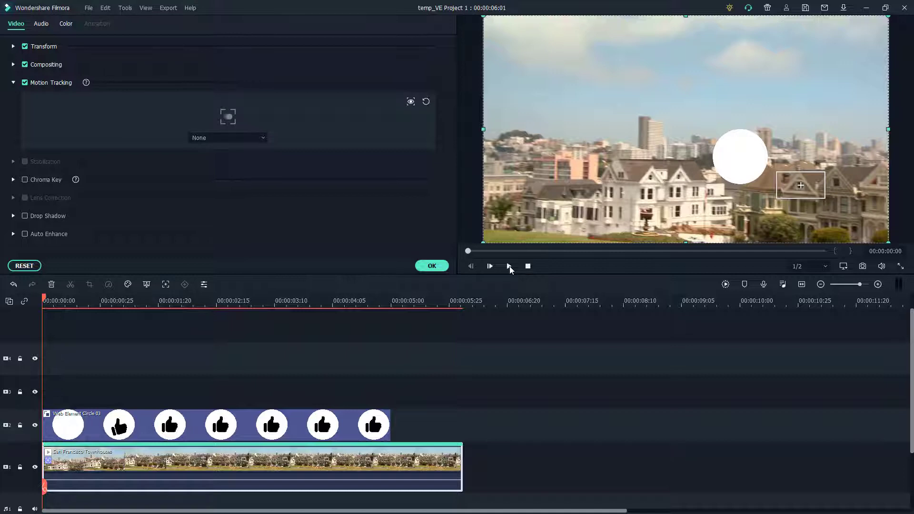
{"action": "key", "text": "space"}
{"action": "key", "text": "Down"}
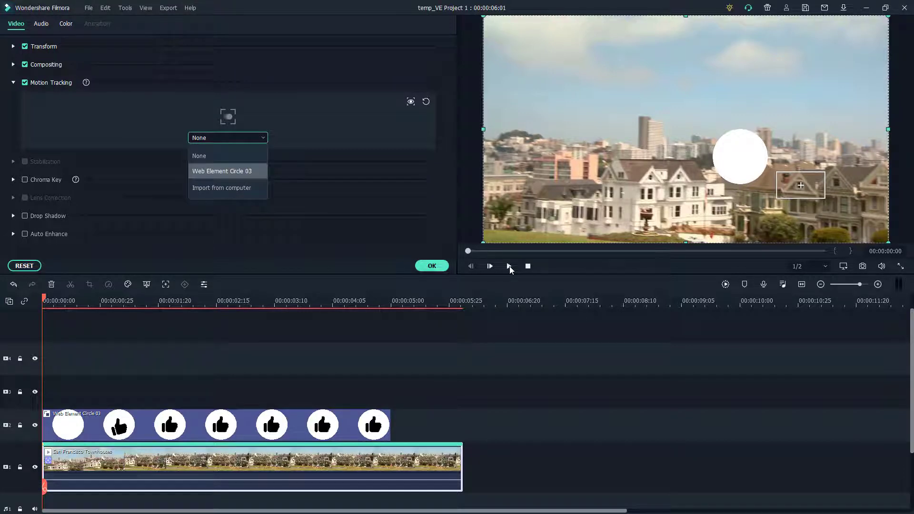
{"action": "key", "text": "Down"}
{"action": "key", "text": "Up"}
{"action": "key", "text": "Return"}
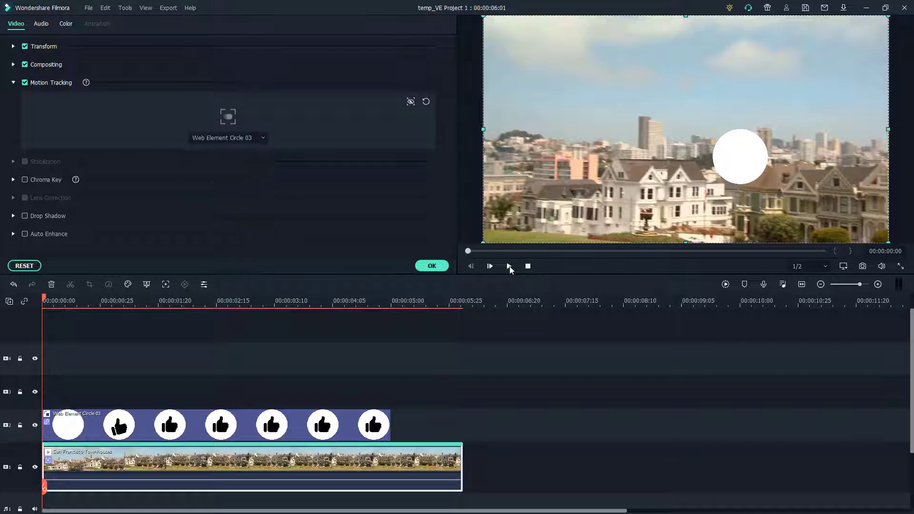
{"action": "key", "text": "Return"}
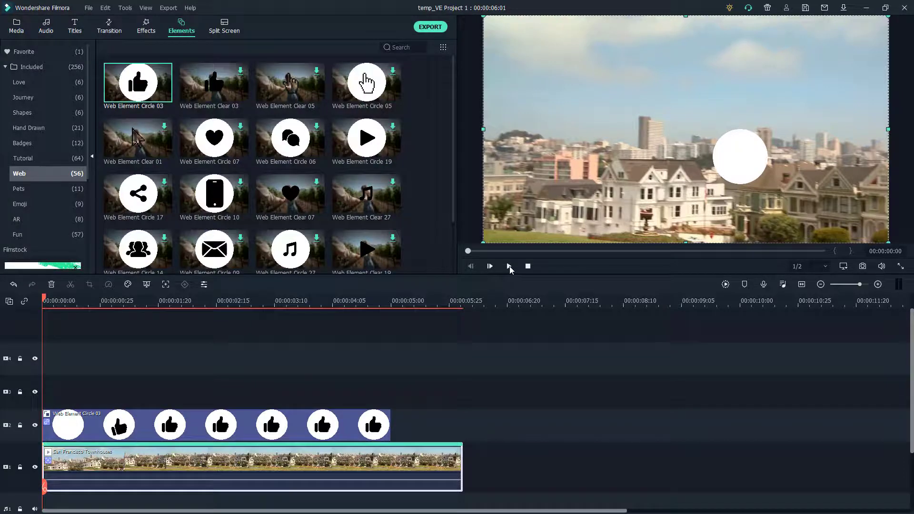
{"action": "left_click", "coordinate": [509, 267]}
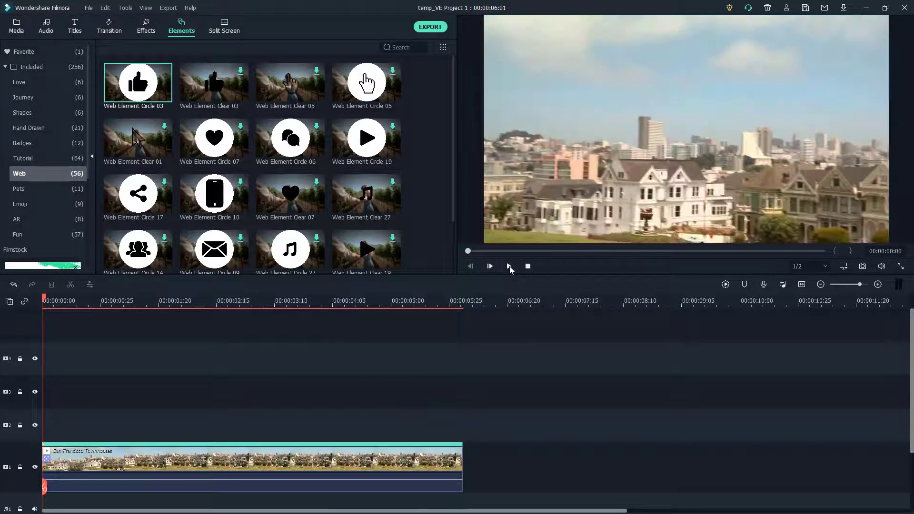
Step: Add Badge Element 10 from the Badges category to the track above the townhouse clip, at the timeline start
{"action": "scroll", "coordinate": [276, 164], "scroll_direction": "down", "scroll_amount": 10}
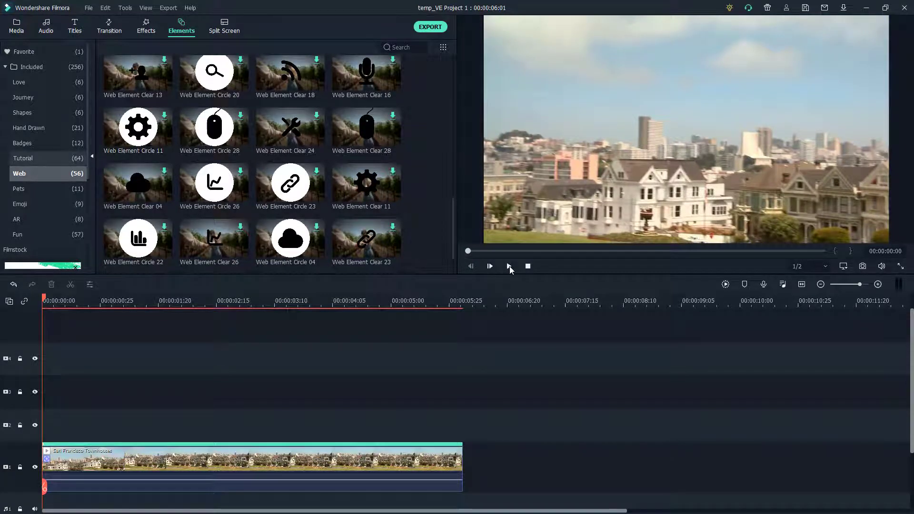
{"action": "left_click", "coordinate": [47, 143]}
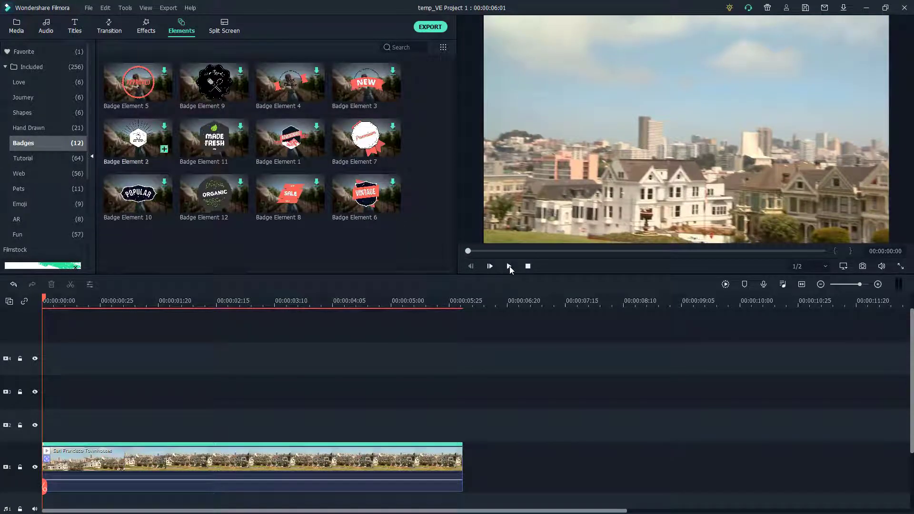
{"action": "mouse_move", "coordinate": [138, 194]}
{"action": "left_mouse_down"}
{"action": "mouse_move", "coordinate": [163, 392]}
{"action": "mouse_move", "coordinate": [44, 424]}
{"action": "left_mouse_up"}
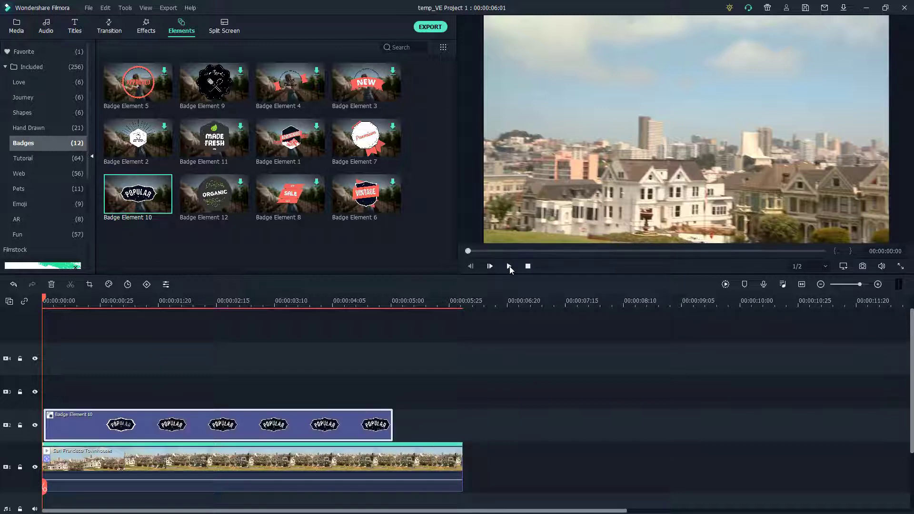
Step: Play the timeline from the beginning to check how the POPULAR badge behaves over the moving townhouse footage
{"action": "left_click", "coordinate": [509, 267]}
{"action": "left_click", "coordinate": [509, 266]}
{"action": "left_click", "coordinate": [509, 268]}
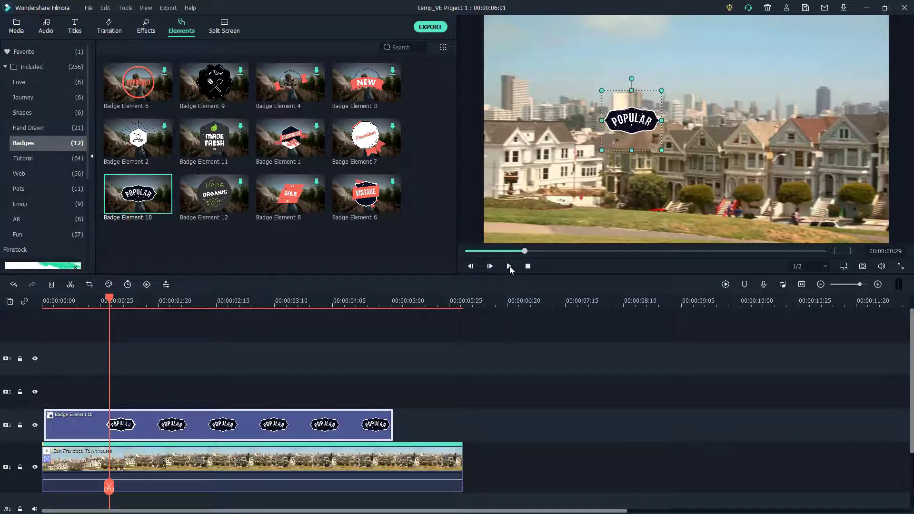
{"action": "key", "text": "Home"}
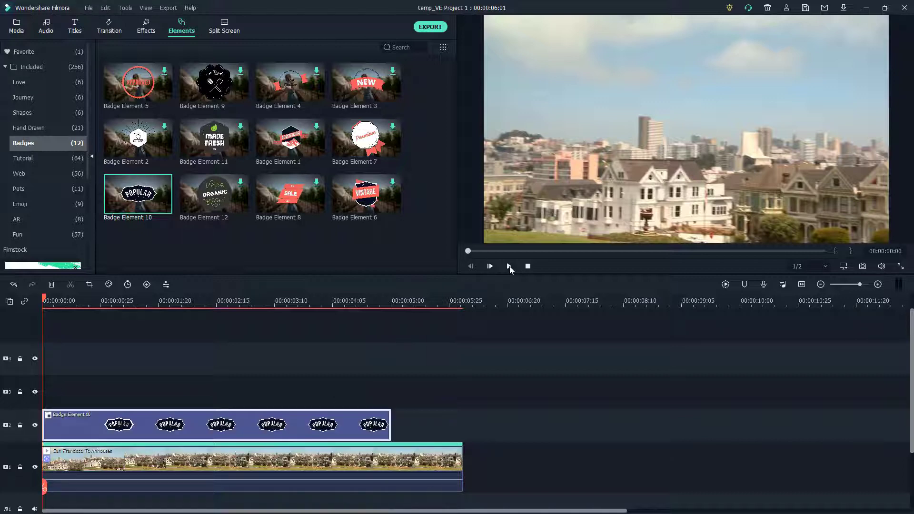
{"action": "left_click", "coordinate": [510, 266]}
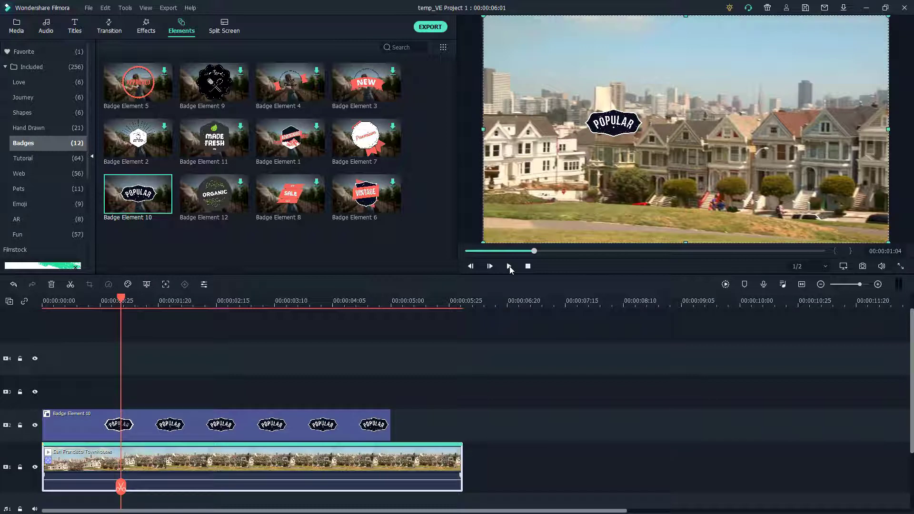
Step: Link Badge Element 10 to the townhouse clip's motion tracking and play the result from the beginning
{"action": "key", "text": "alt+x"}
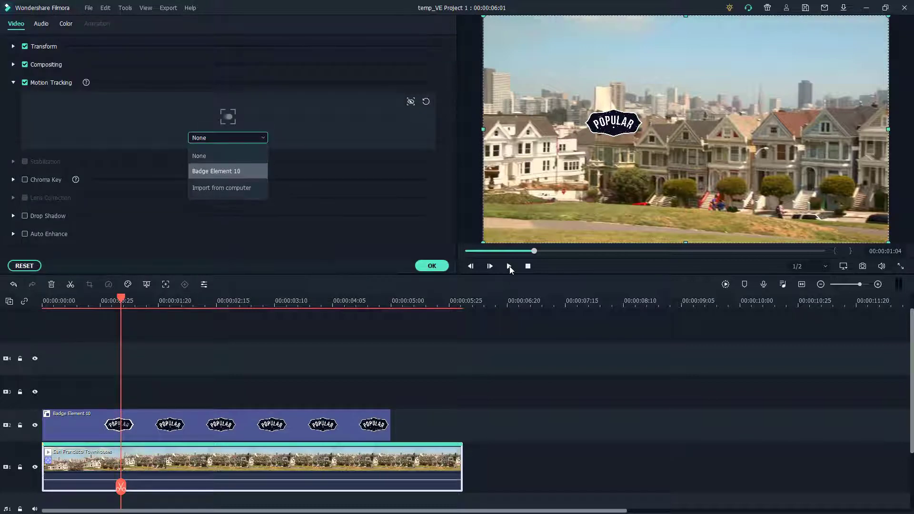
{"action": "key", "text": "Return"}
{"action": "key", "text": "Home"}
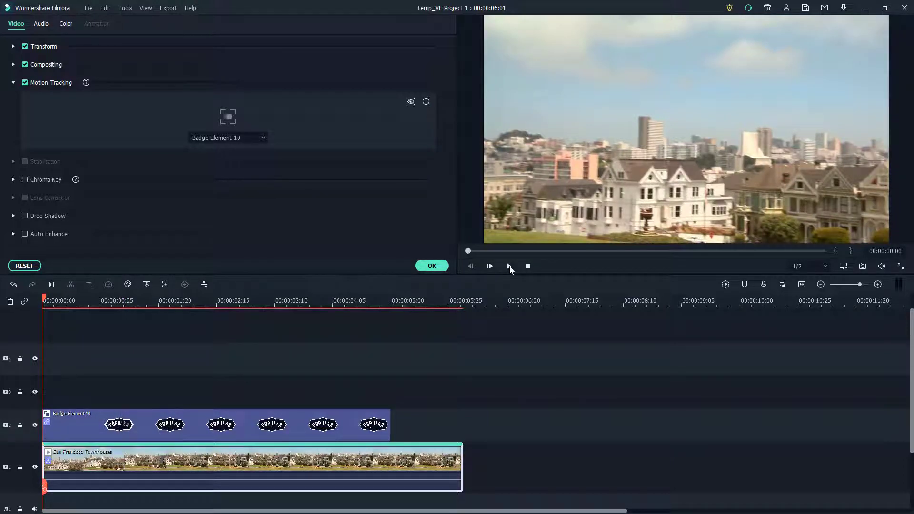
{"action": "left_click", "coordinate": [510, 267]}
{"action": "left_click", "coordinate": [509, 266]}
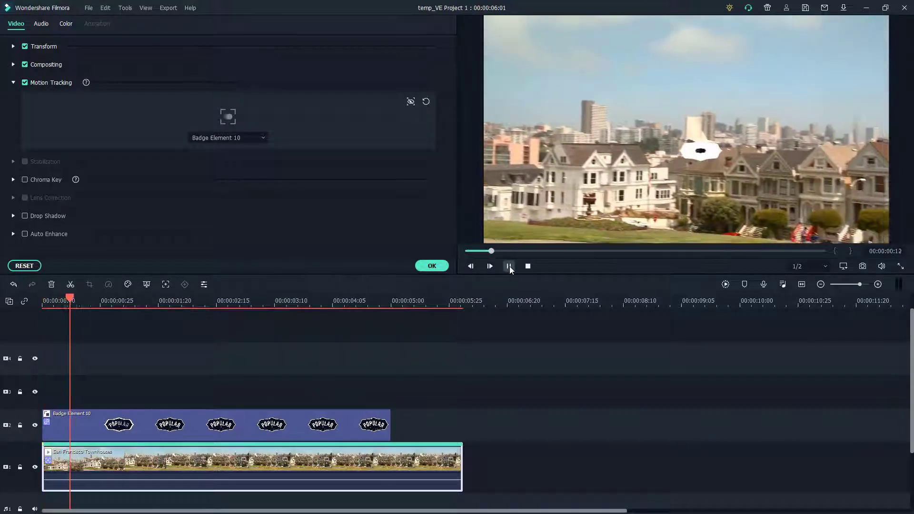